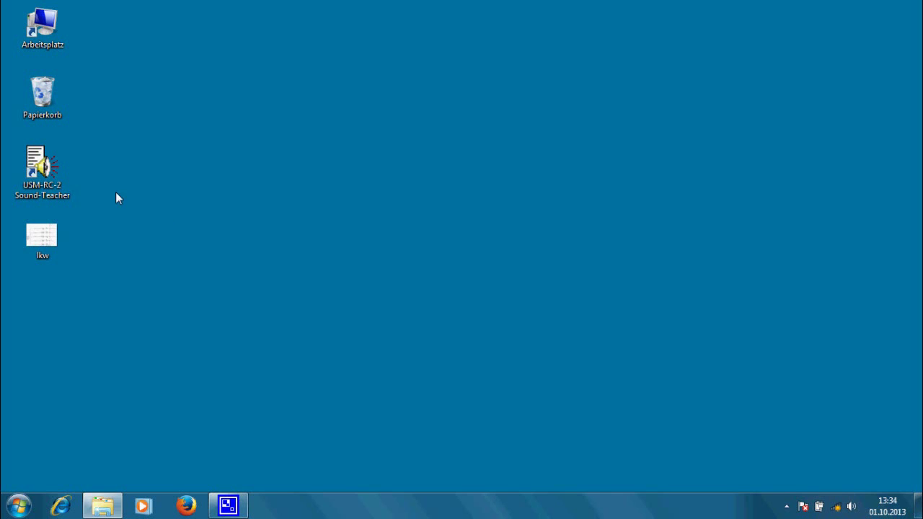
- Launch the USM-RC-2 Sound-Teacher from the desktop and open the Ausgänge page of its configuration
click(54, 171)
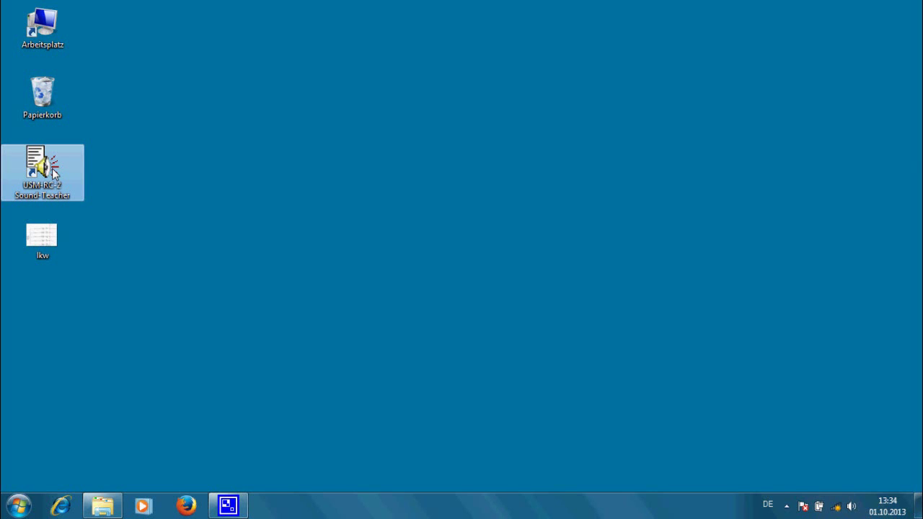
double_click(54, 171)
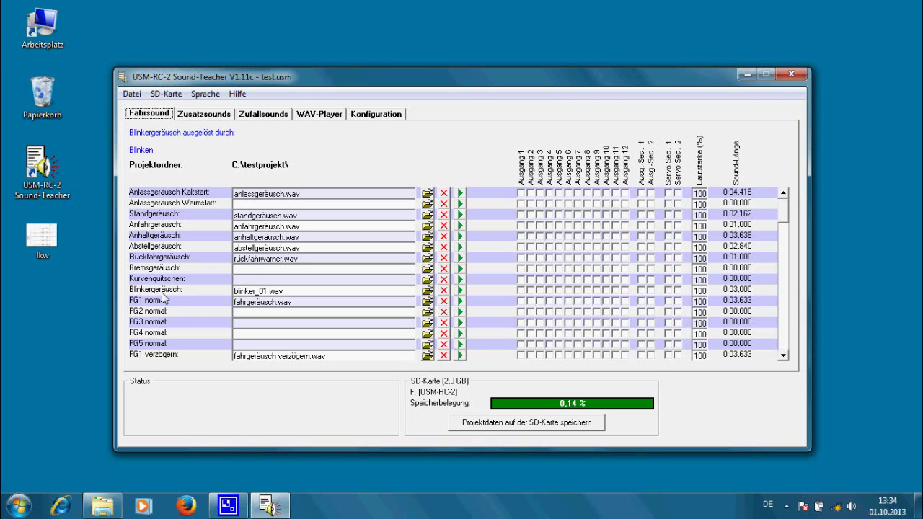
click(380, 117)
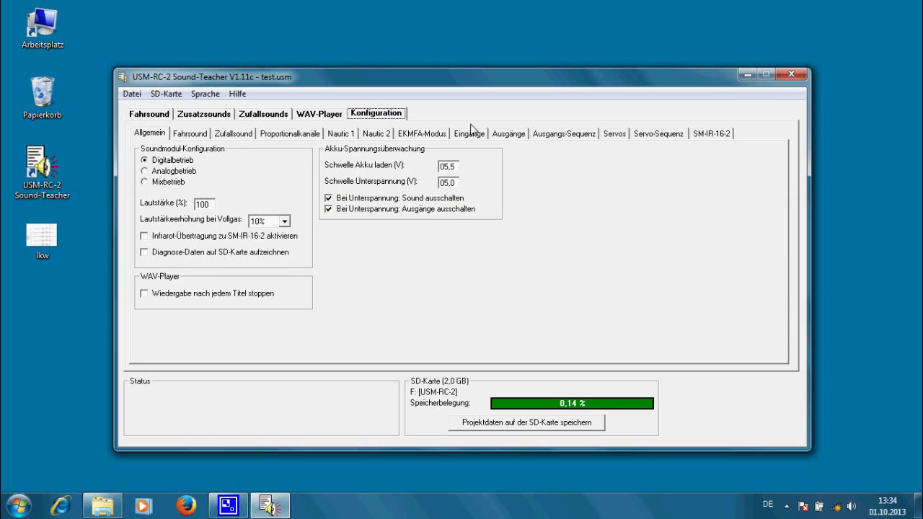
click(503, 136)
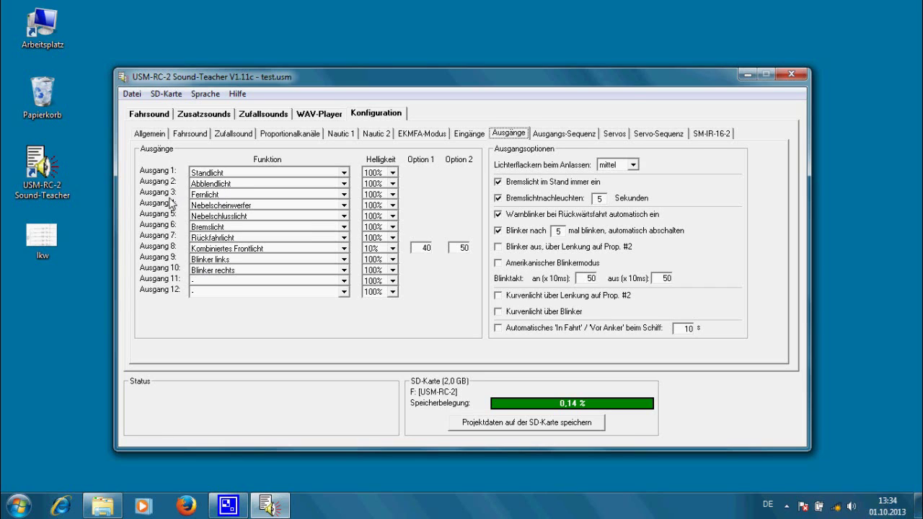
- Open the lkw wiring diagram from the desktop, zoom it out and place its window beside the output function list
double_click(58, 233)
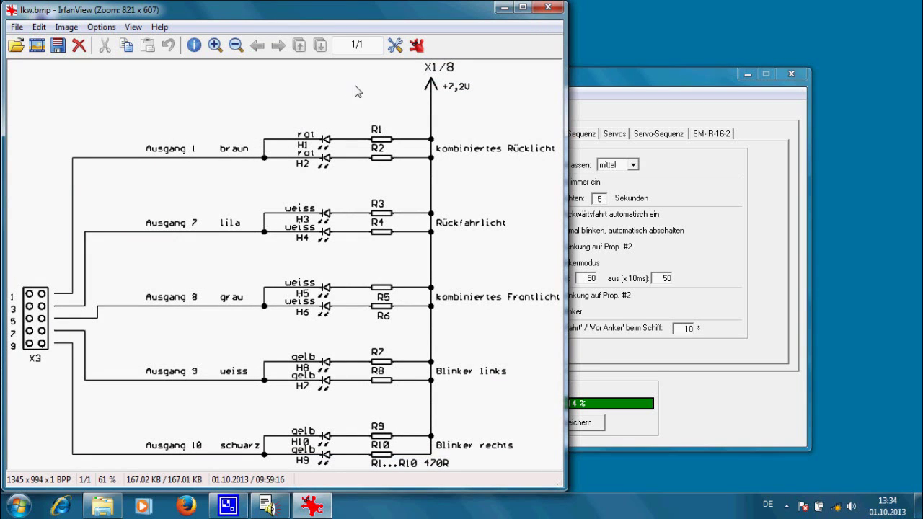
click(236, 45)
click(236, 44)
click(236, 45)
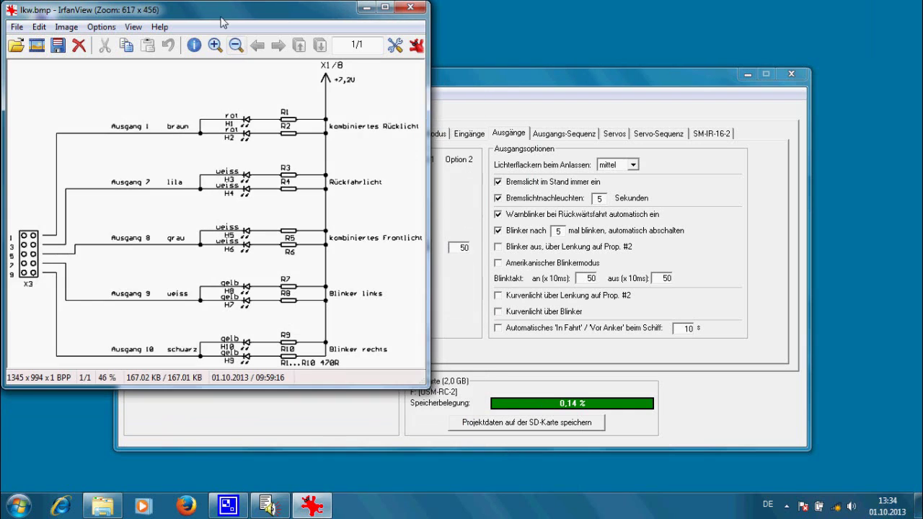
drag(225, 14, 695, 58)
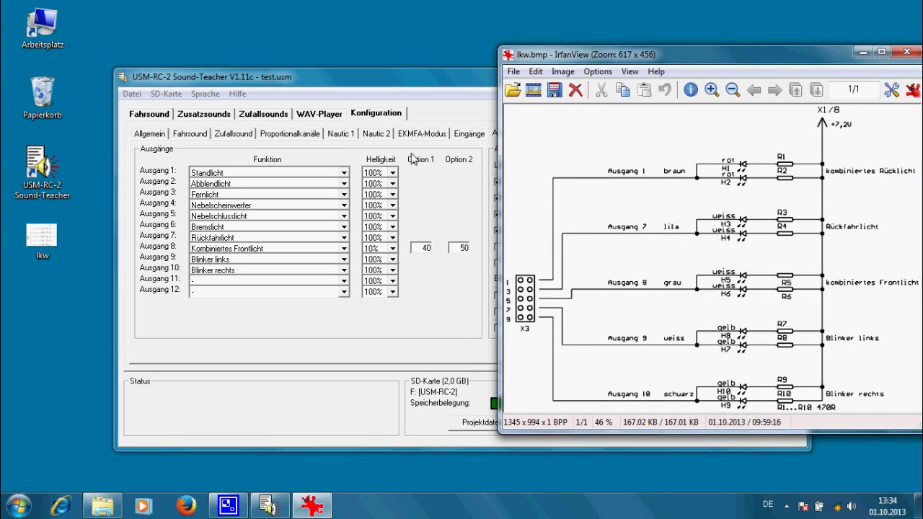
- Set the function of Ausgang 1 to Kombiniertes Rücklicht
click(344, 175)
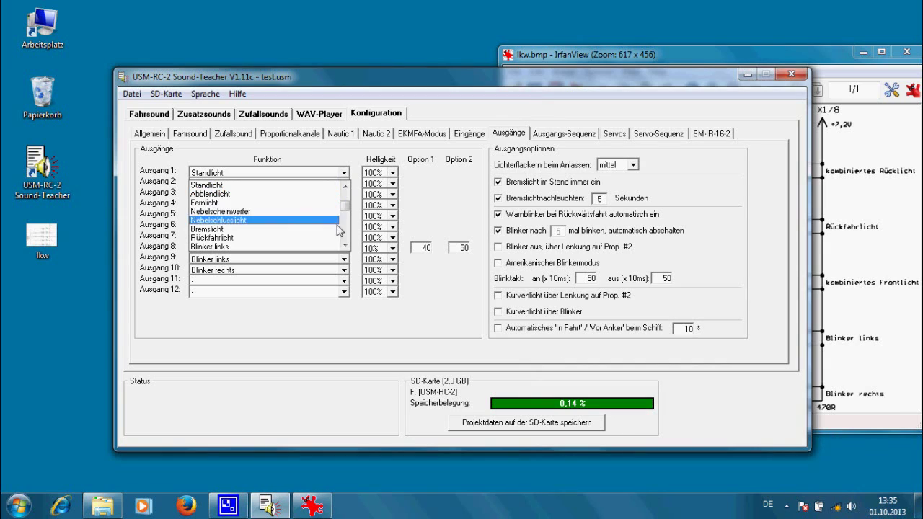
click(345, 246)
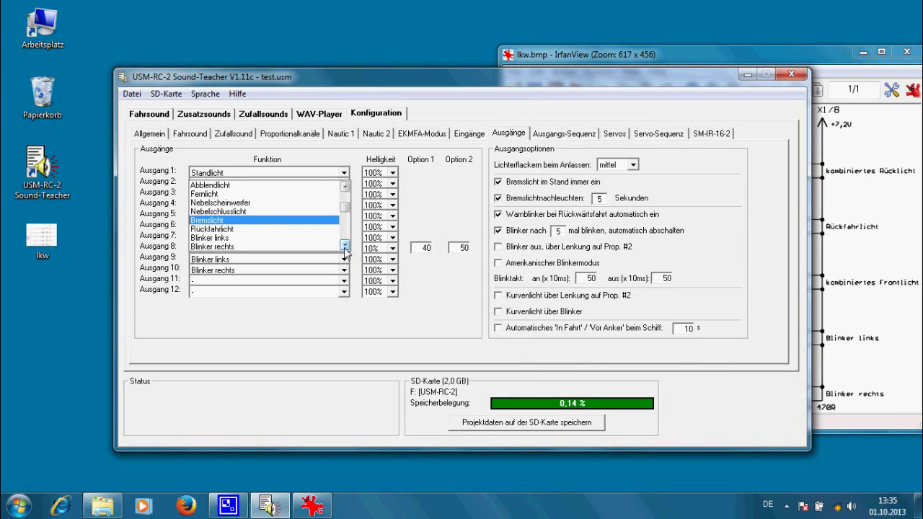
click(345, 247)
click(345, 245)
click(345, 245)
click(345, 246)
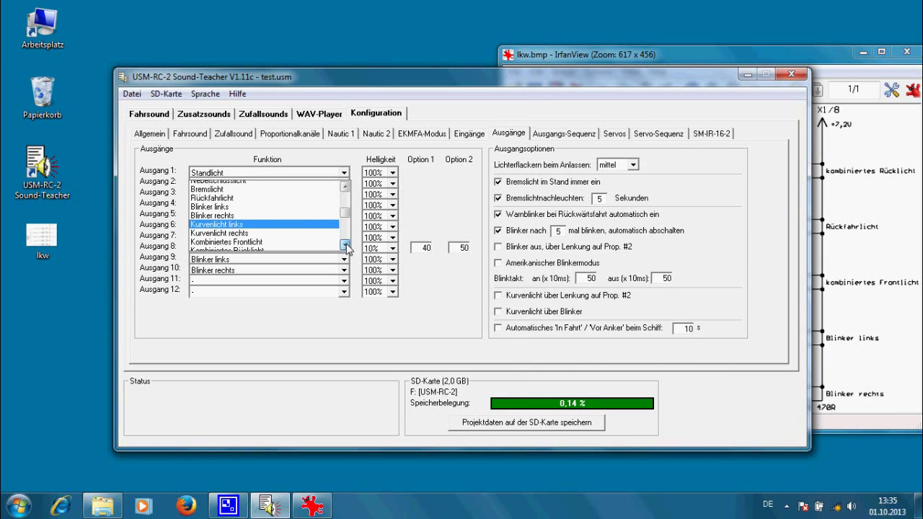
click(295, 248)
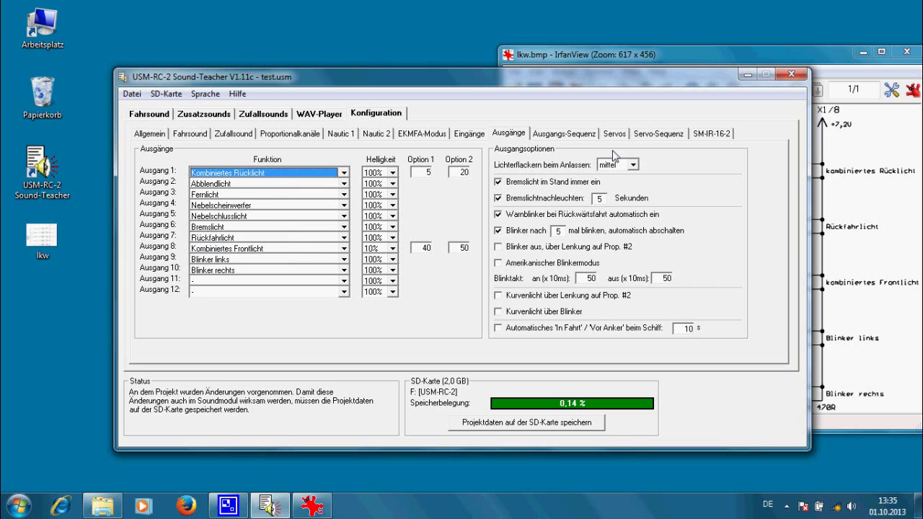
- Compare the output assignments with the lkw wiring diagram and close the diagram
click(652, 53)
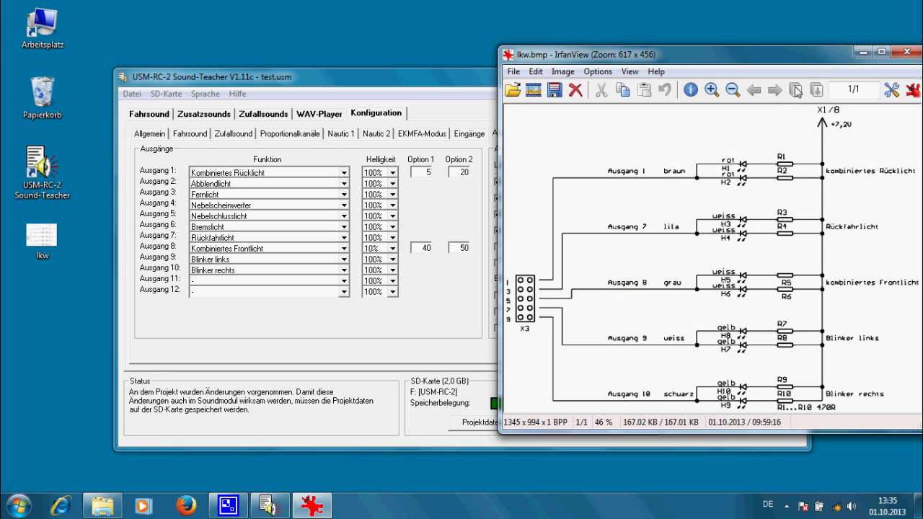
drag(806, 59, 764, 67)
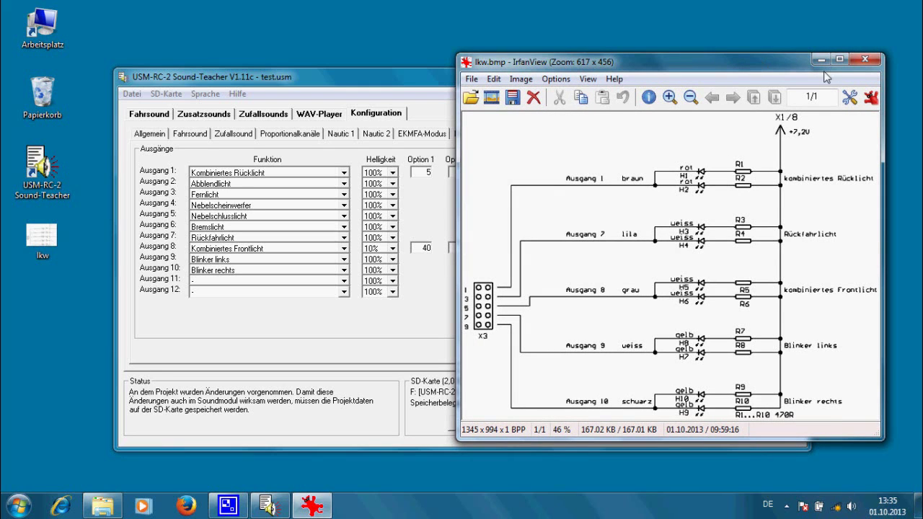
click(865, 60)
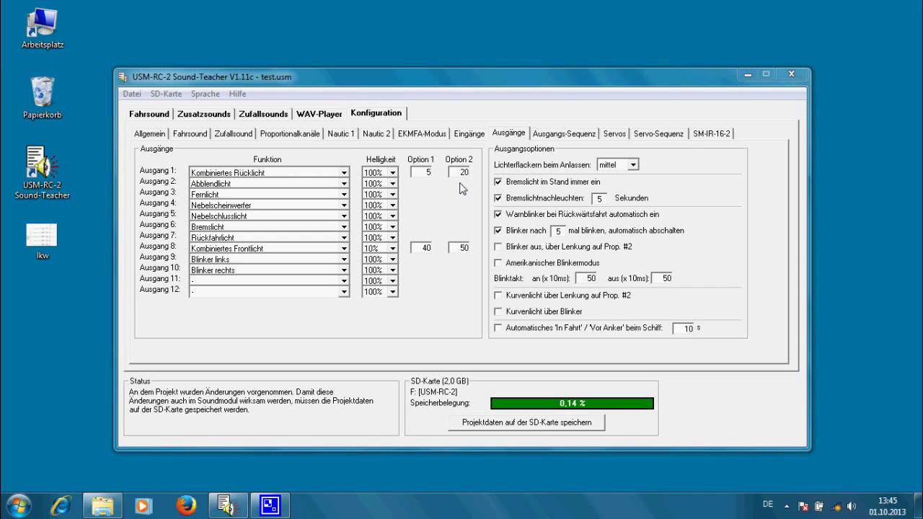
- Set Ausgang 1 to 10% brightness, with Option 1 at 90 and Option 2 at 0
click(393, 173)
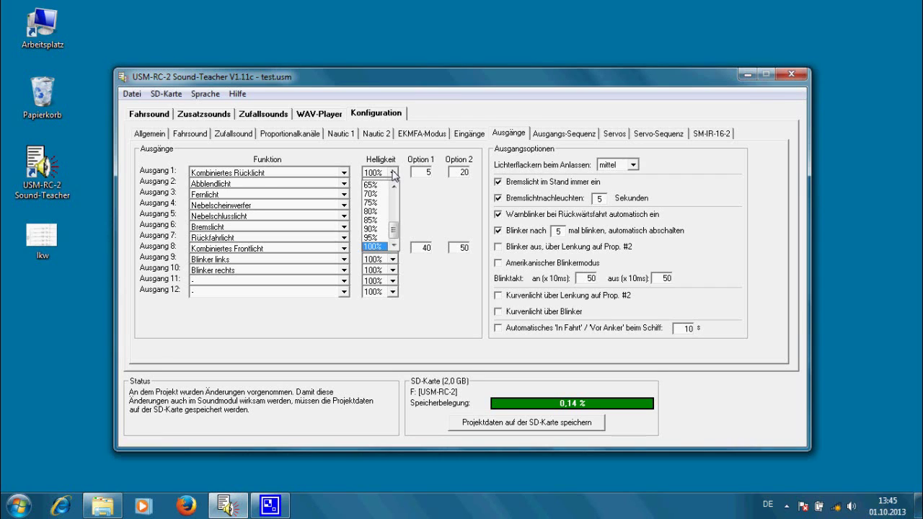
drag(394, 231, 397, 204)
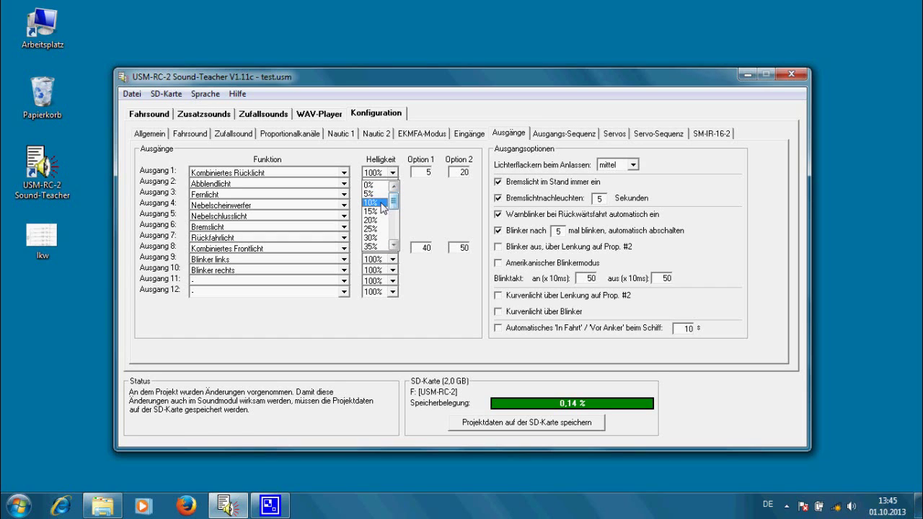
click(383, 207)
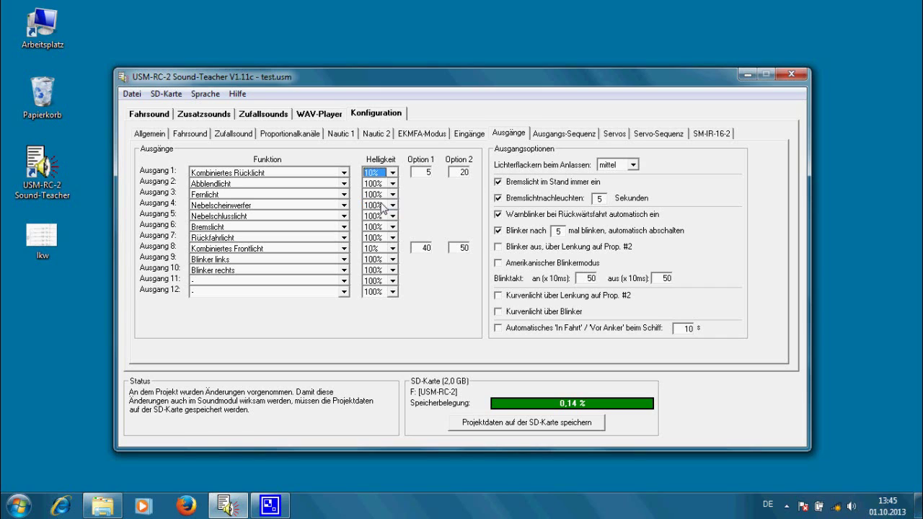
double_click(423, 171)
text(90)
key(BackSpace)
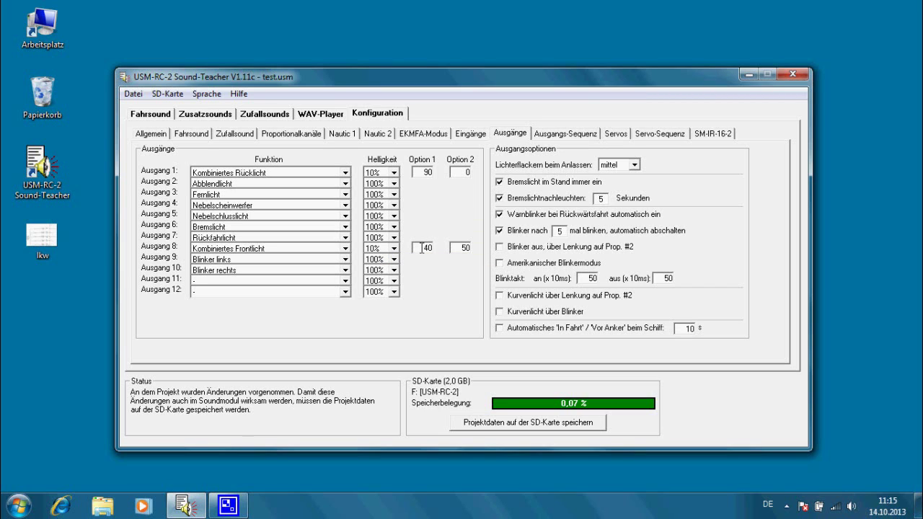
- Set Option 1 to 30 and Option 2 to 60 for the Kombiniertes Frontlicht on Ausgang 8
click(427, 247)
key(Delete)
text(3)
click(465, 248)
- Set the brightness of both turn signals, Ausgang 9 and Ausgang 10, to 50%
click(394, 260)
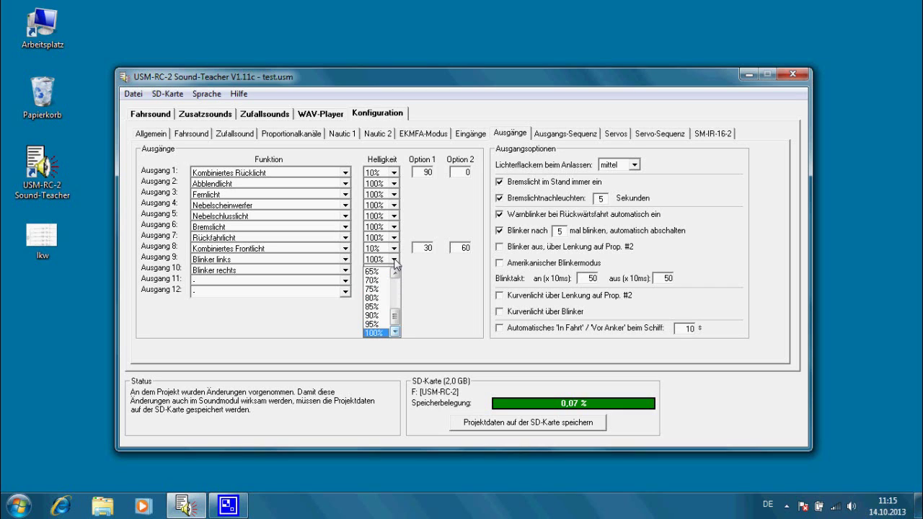
scroll(398, 271, up, 4)
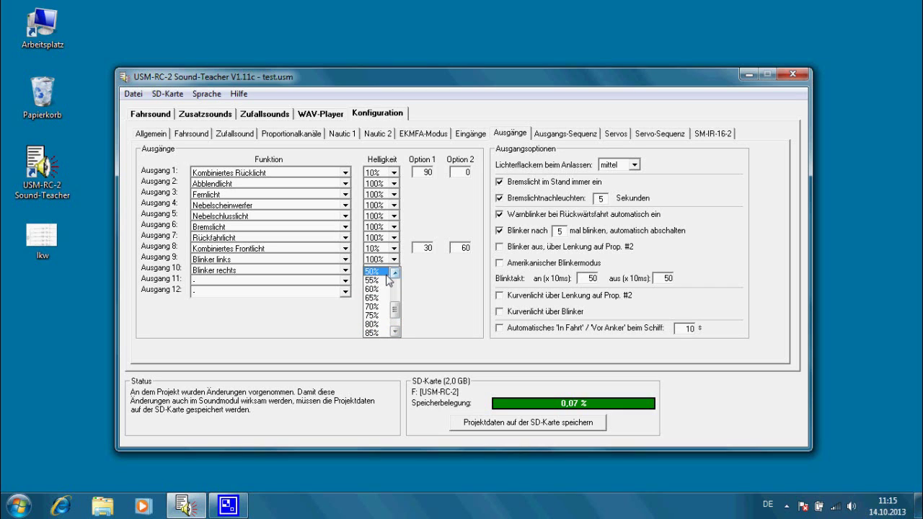
click(387, 279)
click(394, 280)
scroll(396, 280, up, 2)
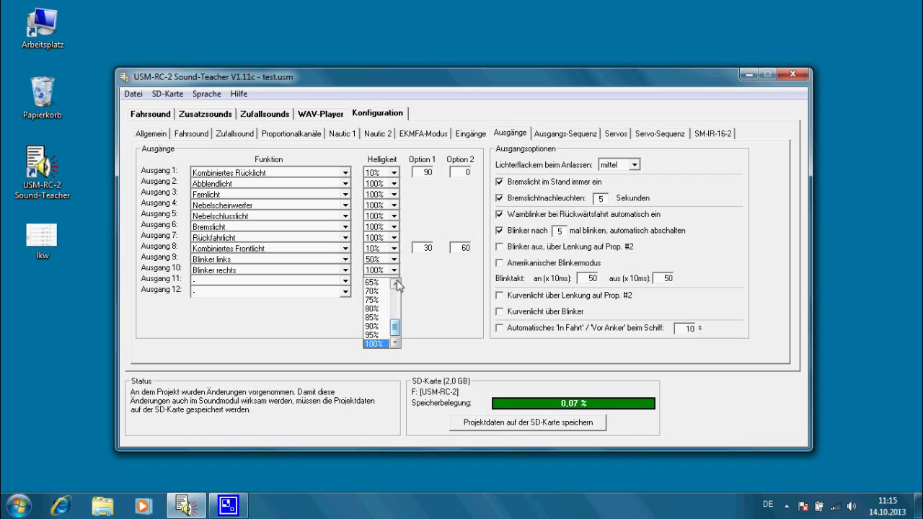
scroll(397, 281, up, 2)
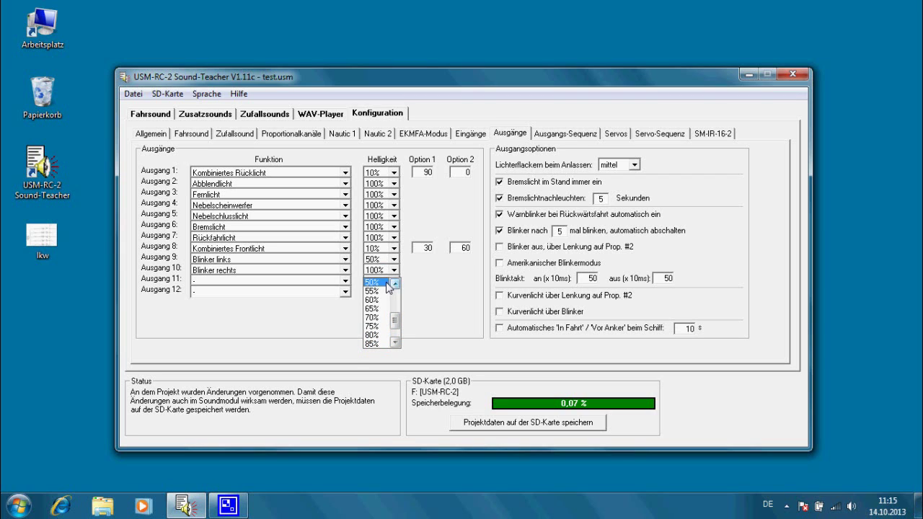
click(388, 282)
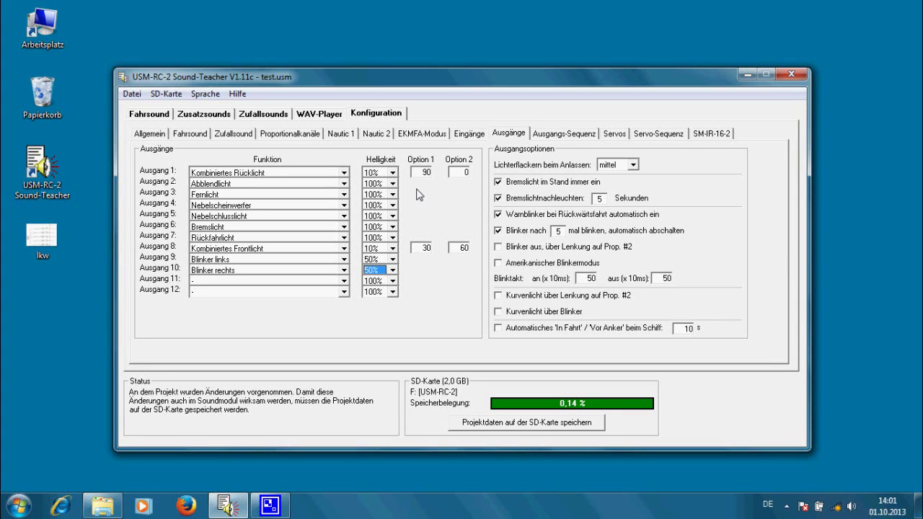
- Open the Prop #4 assignment of the proportional channels and slightly adjust the boundary between positions A and B
click(291, 135)
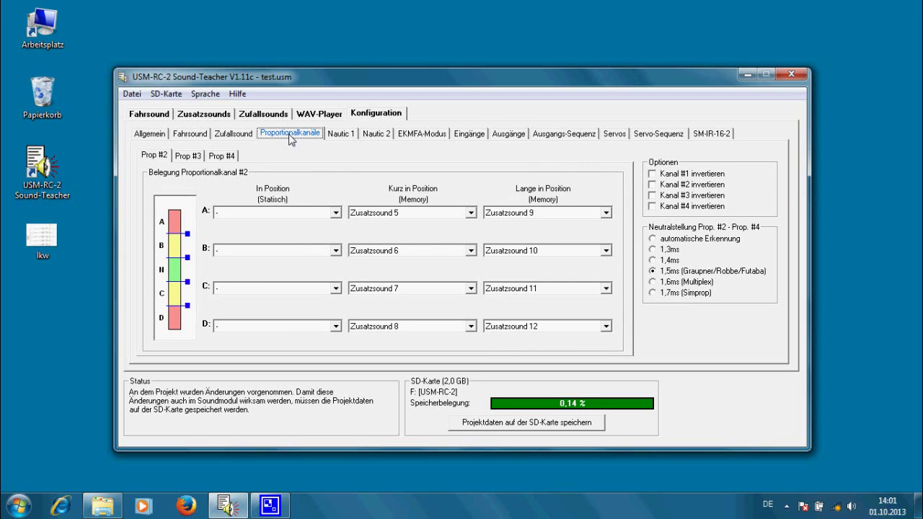
click(223, 157)
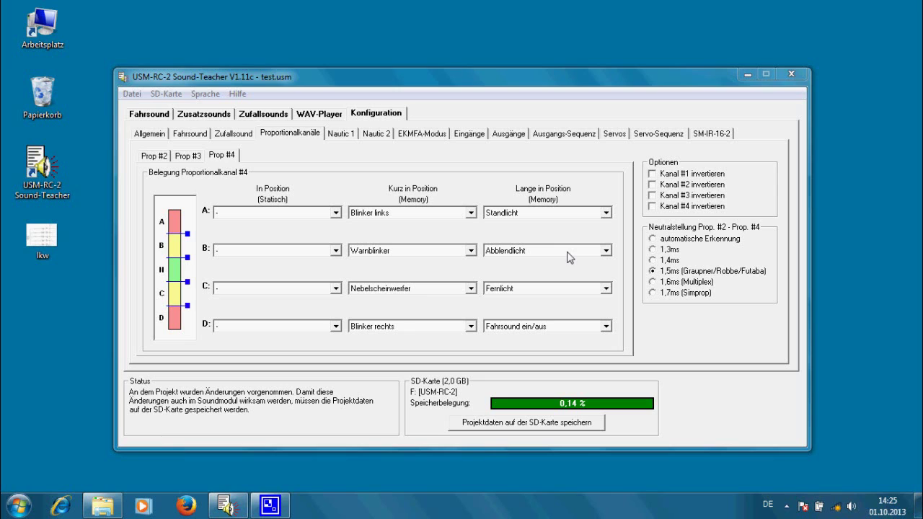
click(312, 231)
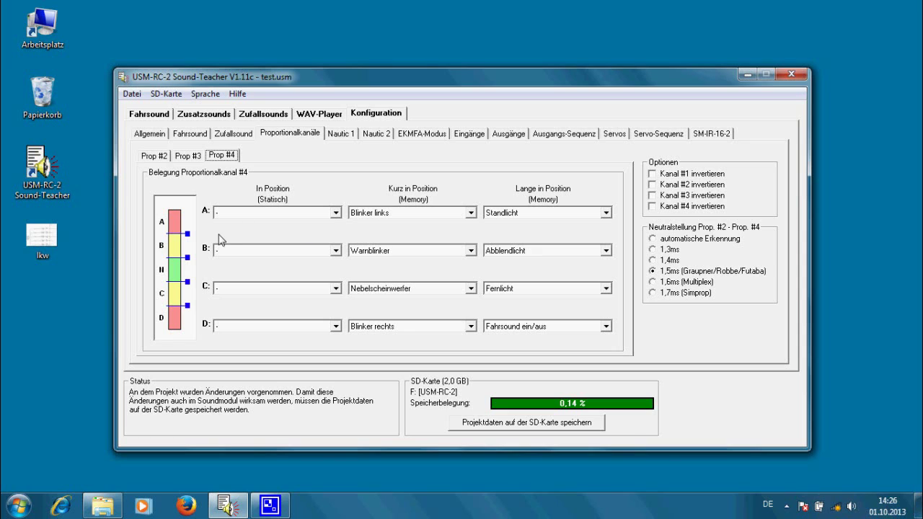
mouse_move(187, 234)
mouse_down()
mouse_move(187, 244)
mouse_move(187, 223)
mouse_move(187, 233)
mouse_up()
drag(187, 233, 187, 233)
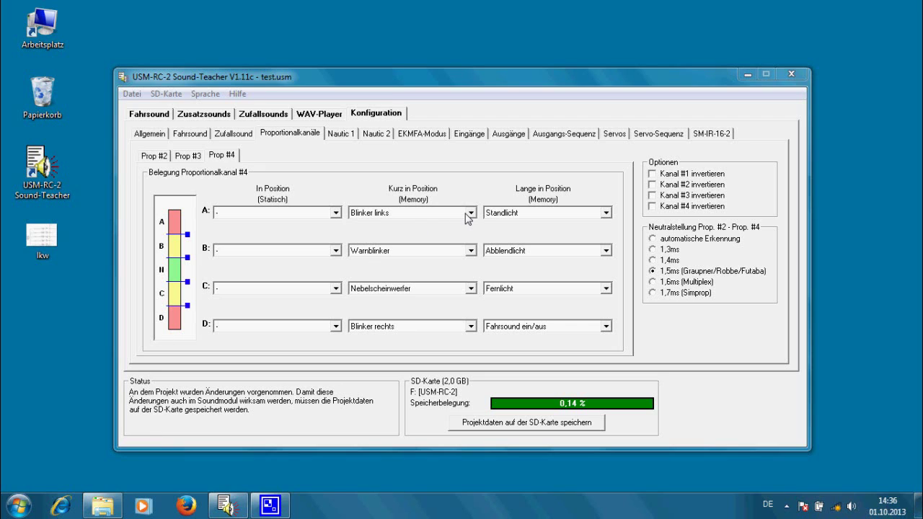
- Browse the functions available for position C, Kurz in Position, of proportional channel #4, up to the Zusatzsound entries
click(471, 290)
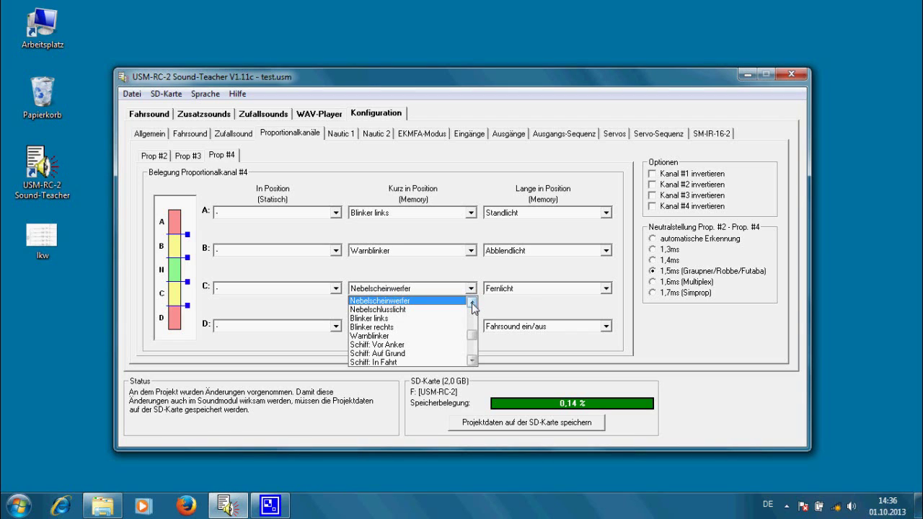
click(473, 304)
click(473, 304)
click(473, 303)
click(472, 304)
click(472, 303)
click(473, 304)
click(473, 303)
click(473, 303)
click(473, 303)
click(472, 303)
click(472, 304)
click(472, 304)
click(473, 303)
click(473, 304)
click(473, 304)
click(473, 303)
click(473, 304)
click(472, 304)
click(472, 304)
click(472, 304)
click(472, 304)
click(472, 304)
click(472, 304)
click(473, 304)
click(473, 304)
click(473, 304)
click(472, 303)
click(472, 304)
click(473, 303)
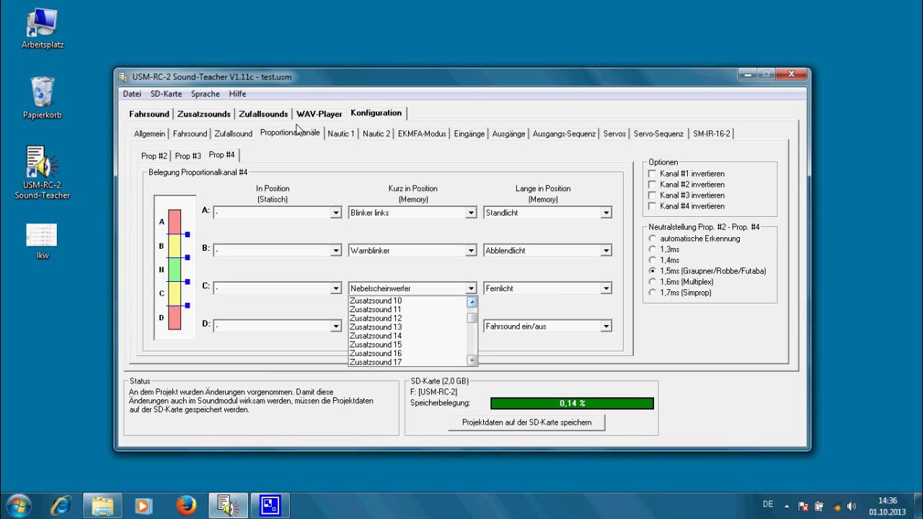
- Check which sound files are assigned in the Zusatzsounds list, then return to the Prop #4 configuration
click(214, 117)
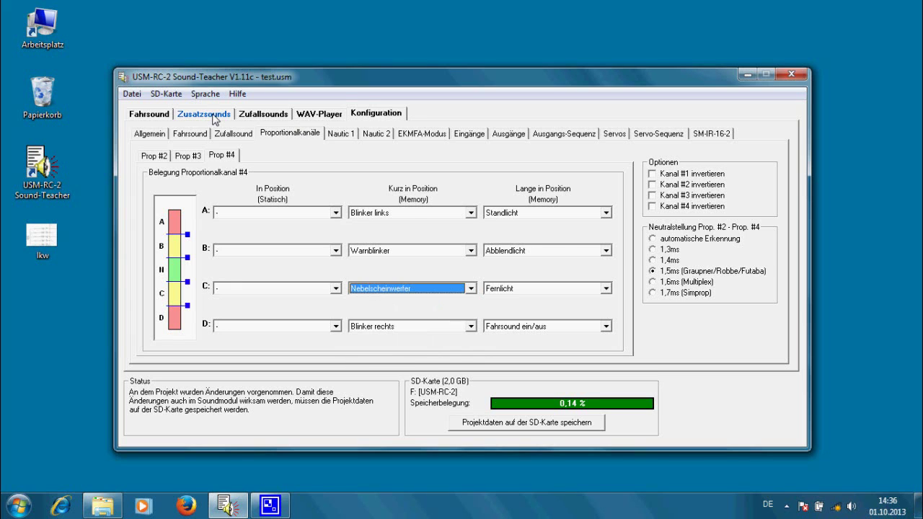
click(214, 117)
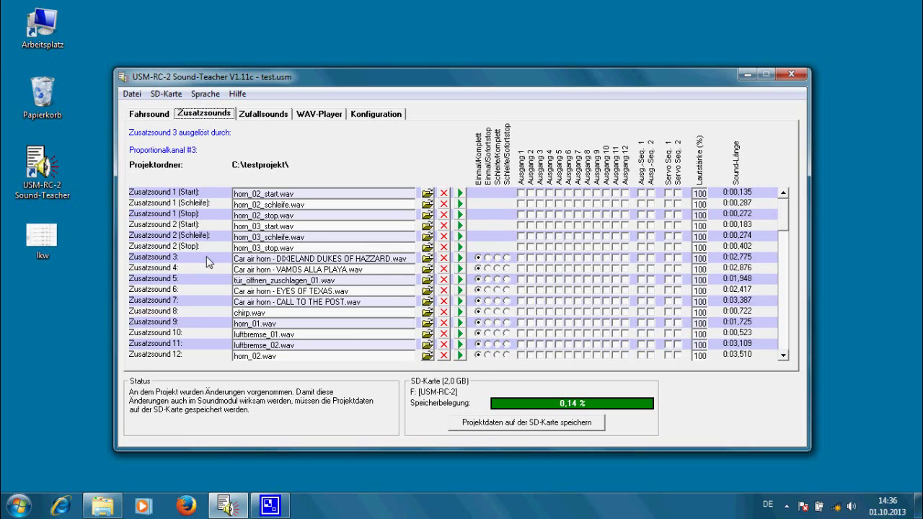
click(367, 116)
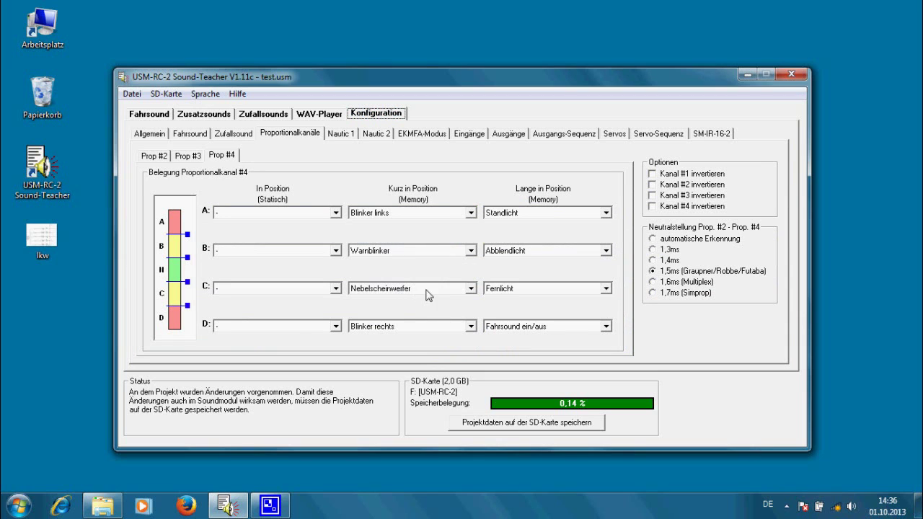
- Assign Zusatzsound 3 to position C, Kurz in Position, of proportional channel #4 and enable the inversion of Kanal #4
click(470, 288)
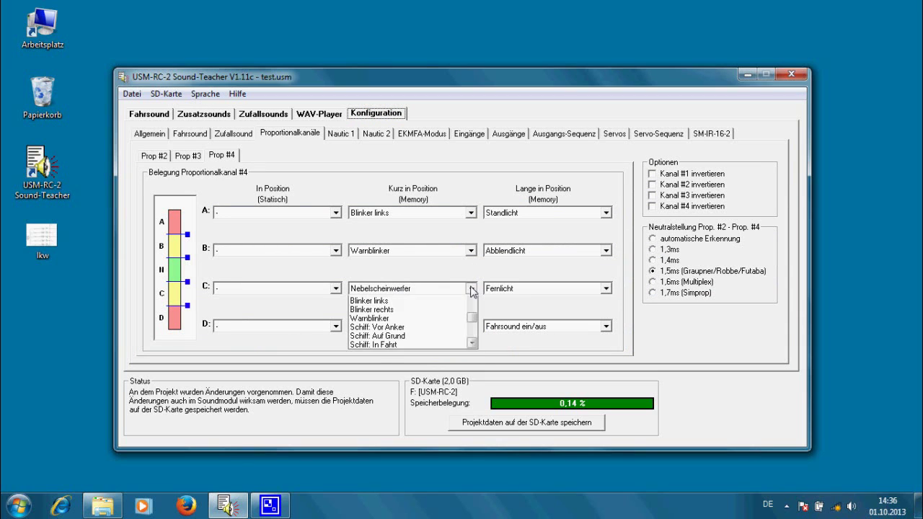
scroll(472, 306, up, 8)
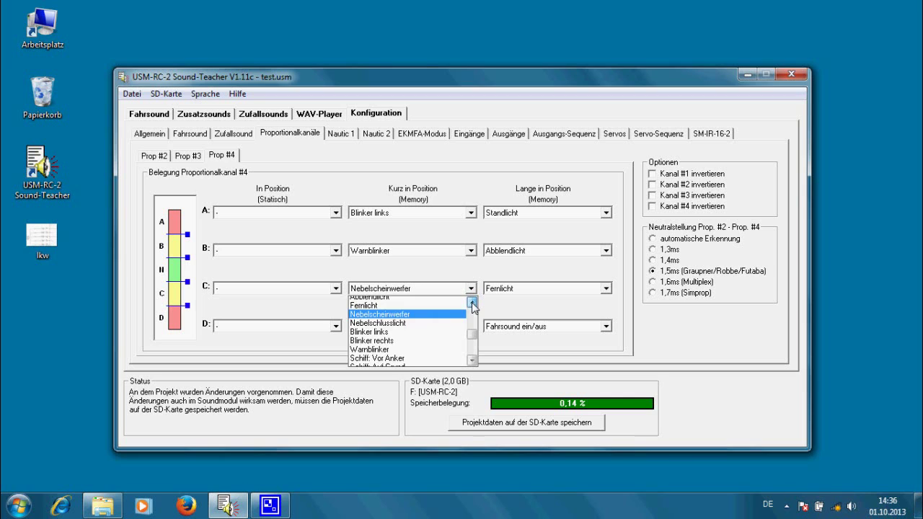
scroll(473, 305, up, 5)
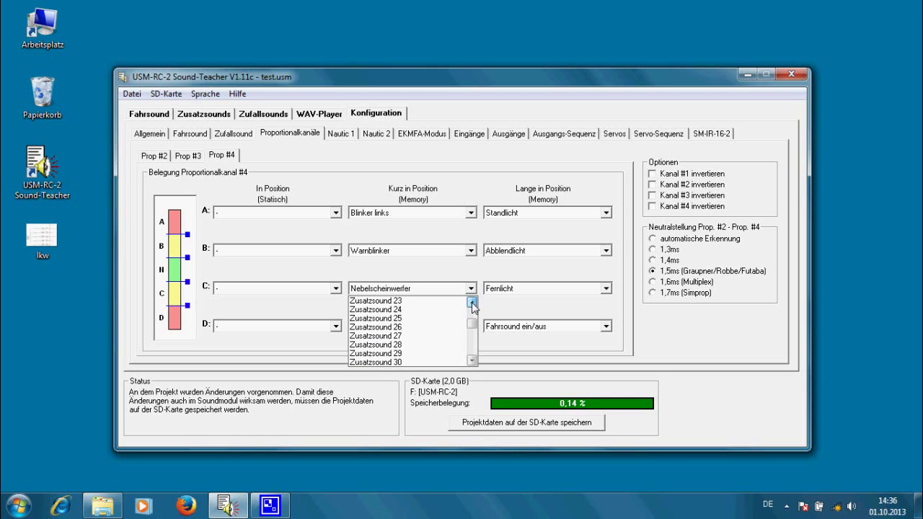
scroll(472, 306, up, 5)
click(437, 300)
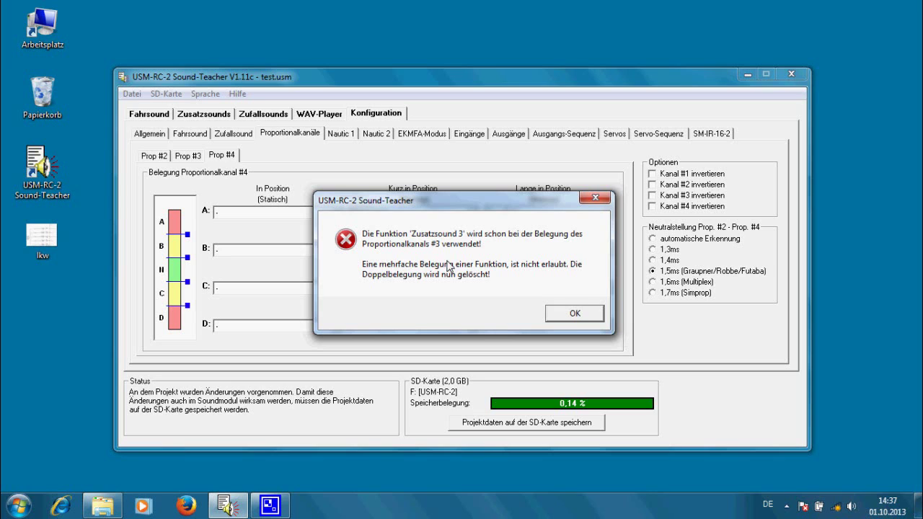
click(575, 314)
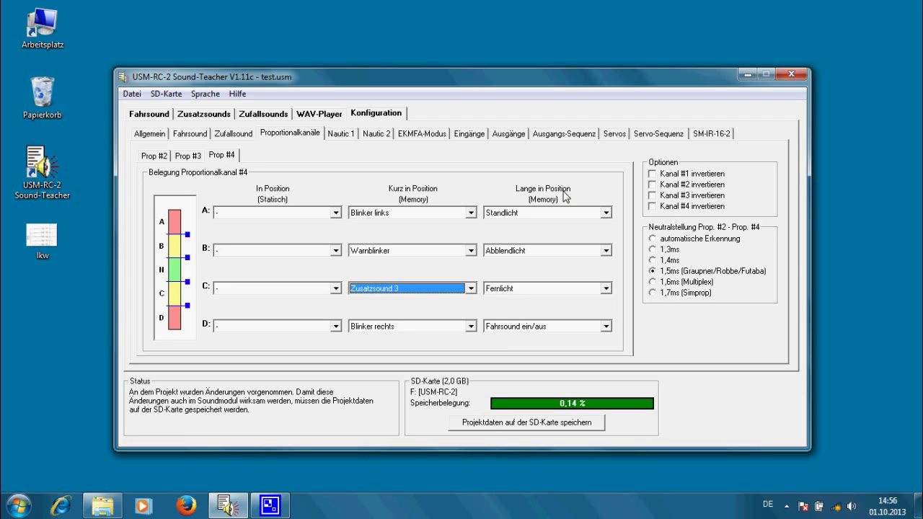
click(653, 209)
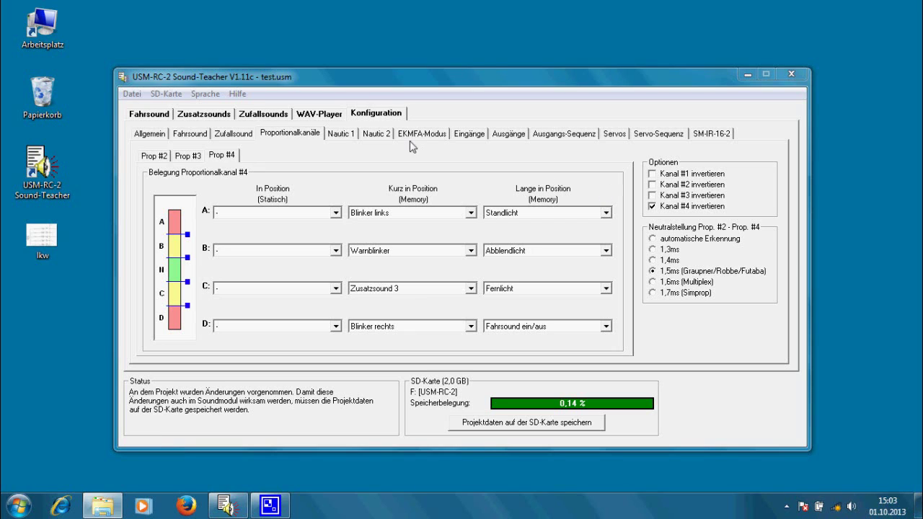
- Save the project under its existing name and write the project data to the SD card
click(134, 97)
click(134, 95)
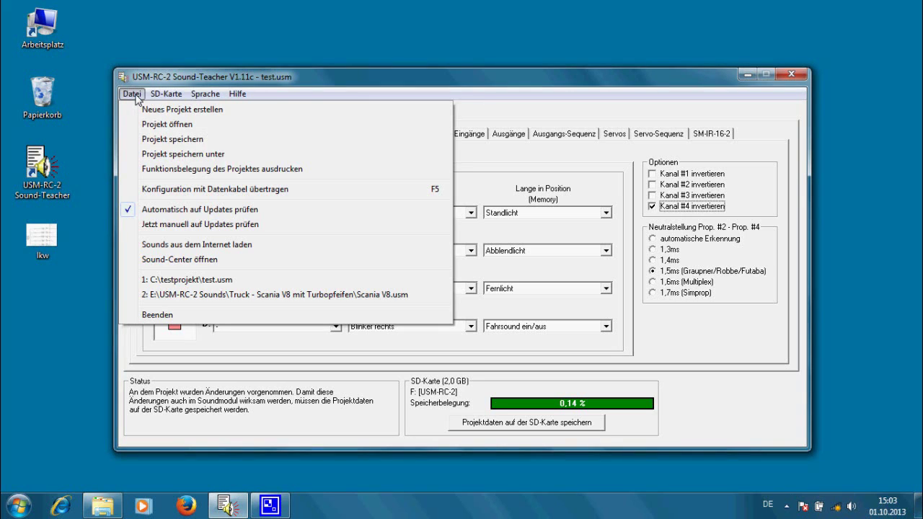
click(160, 140)
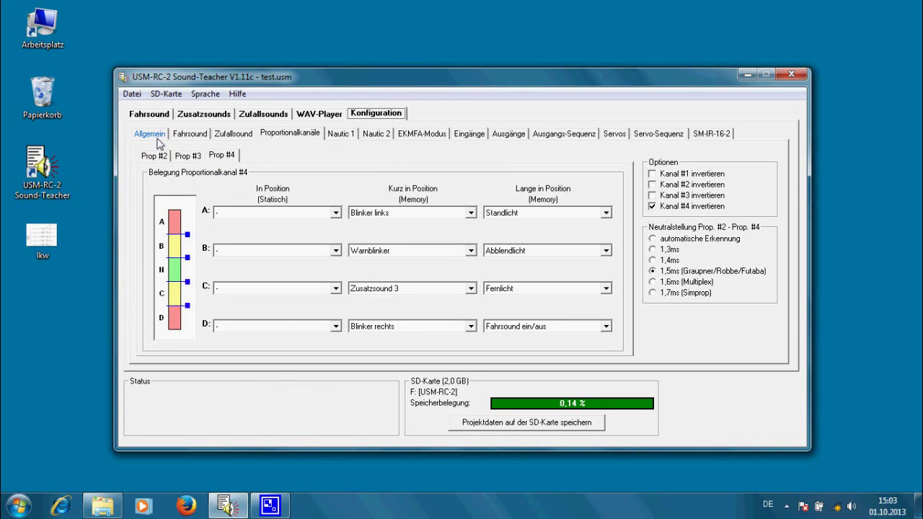
click(483, 425)
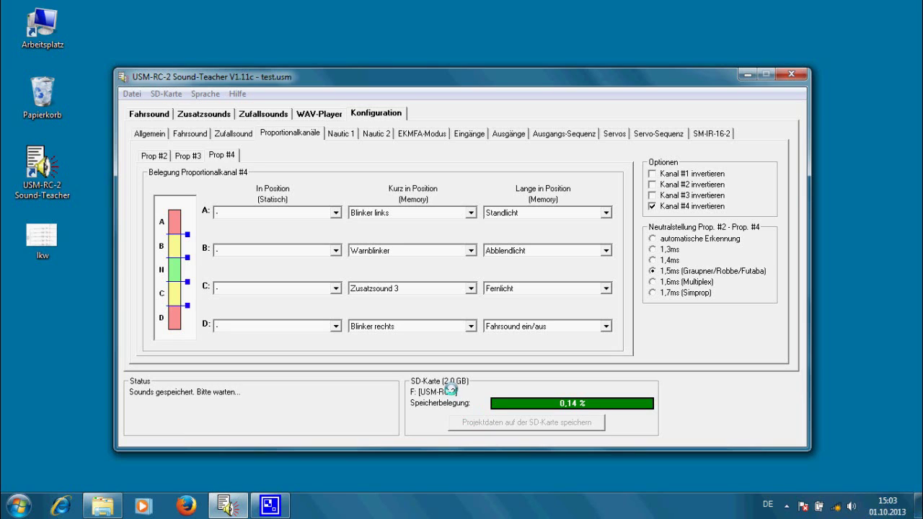